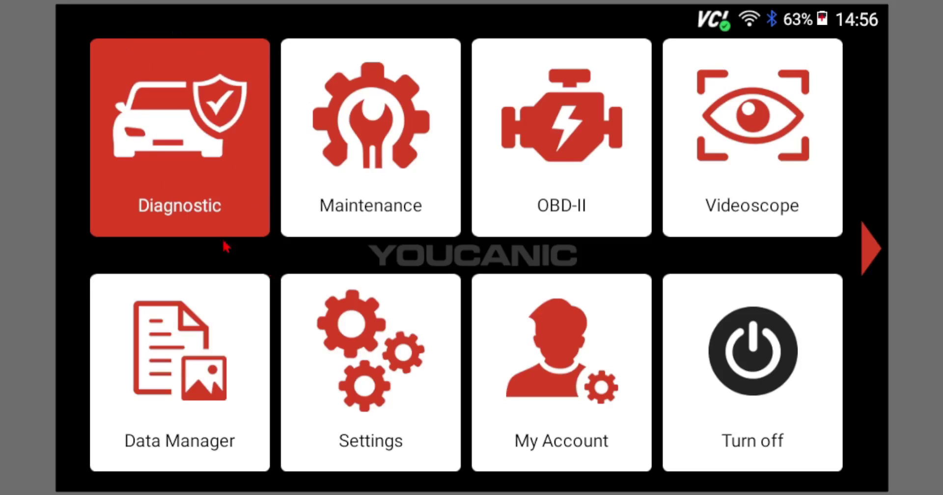
# Start a Mazda diagnostic session using SmartVIN and accept the detected 2021 CX-9 2.5L vehicle profile.
pyautogui.click(157, 141)
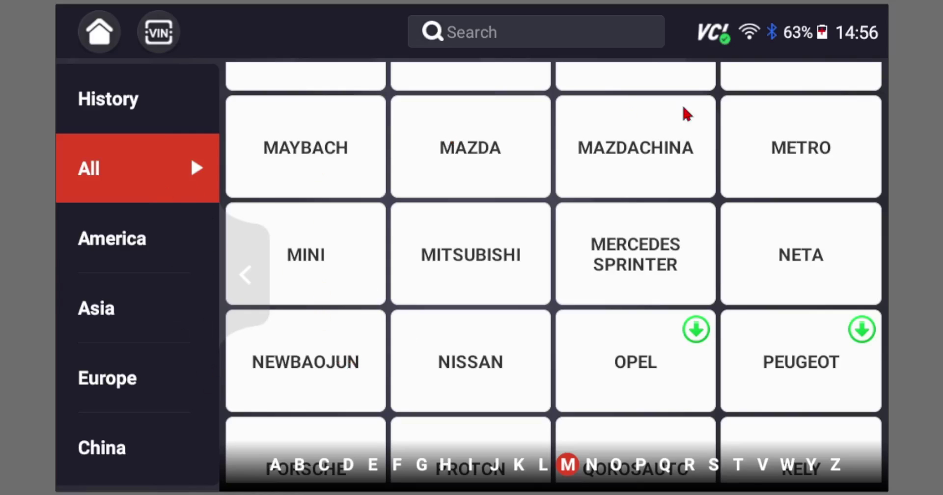
pyautogui.click(467, 155)
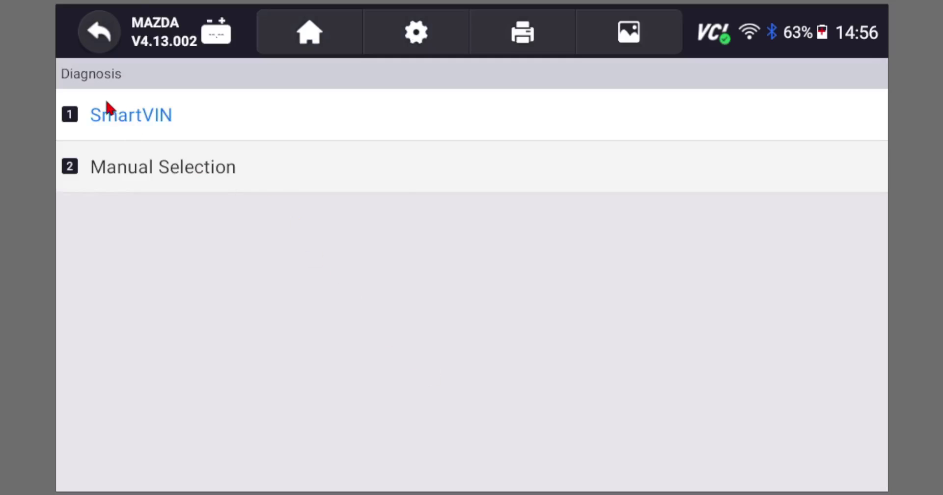
pyautogui.click(107, 113)
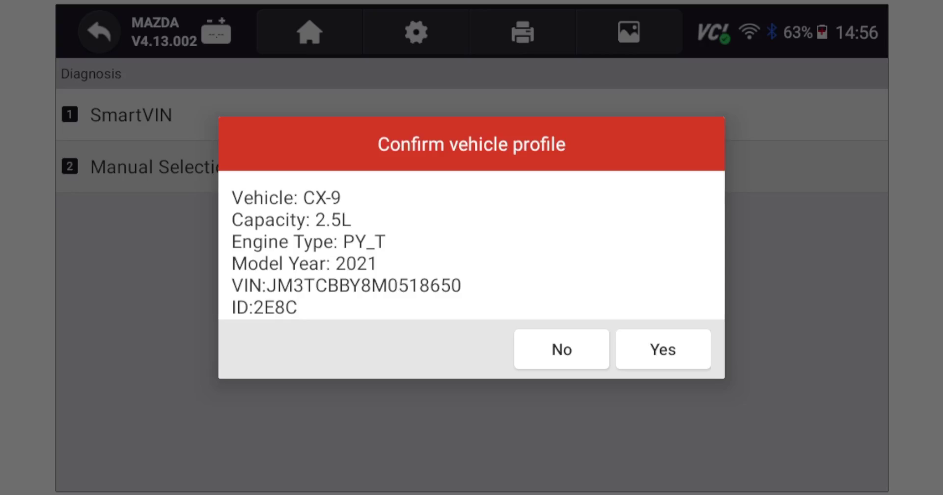
pyautogui.click(664, 350)
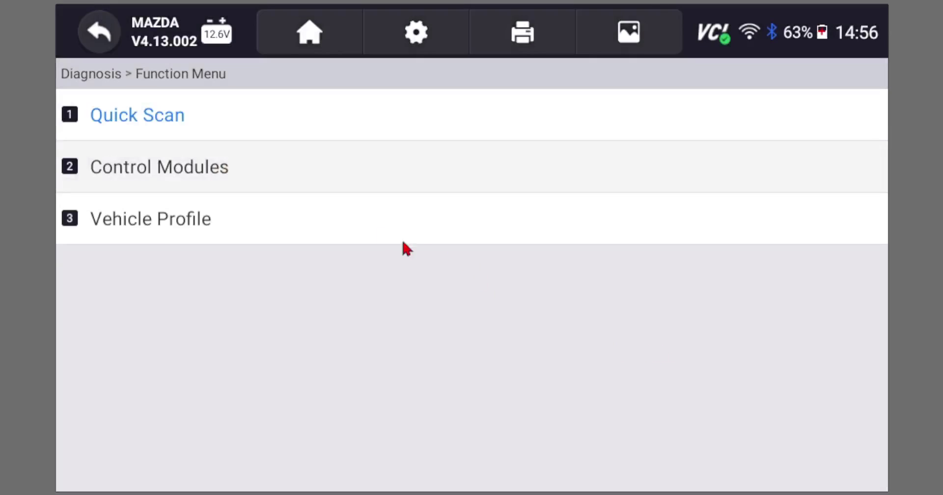
# Open the BSML--Blind Spot Monitoring (Left) module from the vehicle's control modules.
pyautogui.click(149, 168)
pyautogui.scroll(-3, 362, 287)
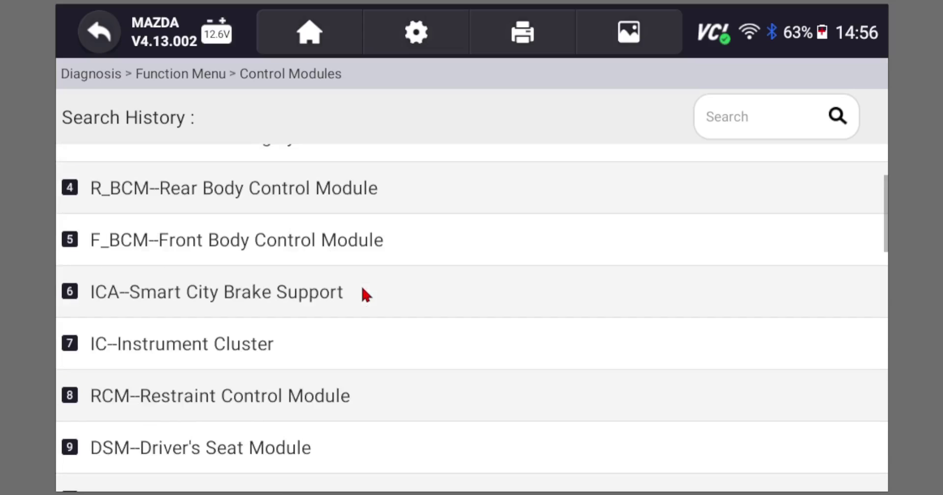
pyautogui.scroll(-4, 349, 310)
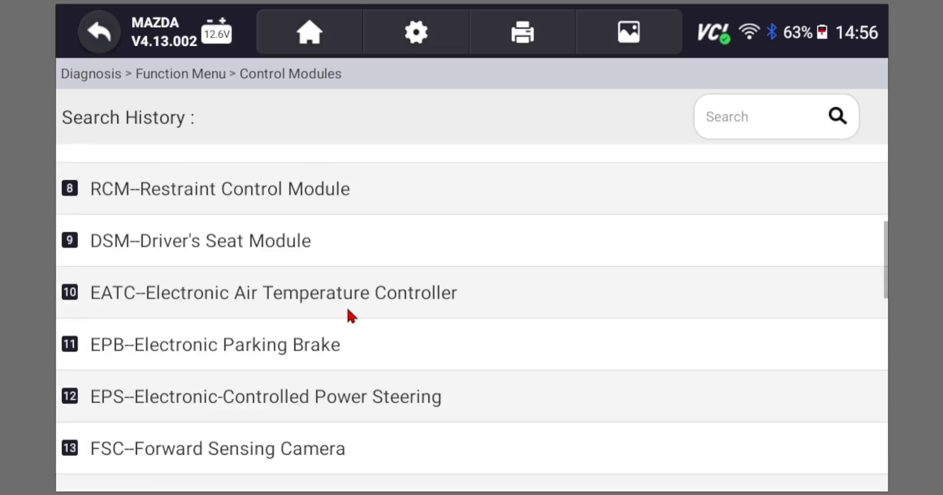
pyautogui.scroll(-6, 348, 310)
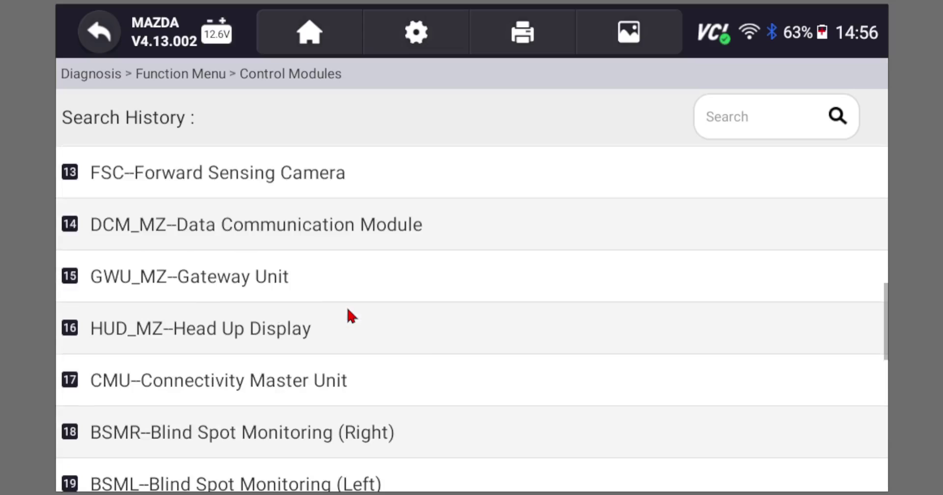
pyautogui.scroll(-2, 349, 315)
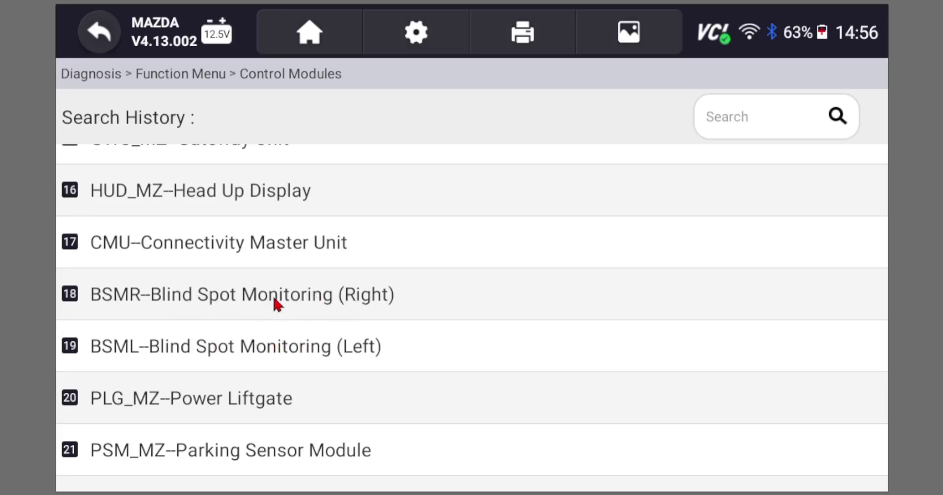
pyautogui.click(259, 349)
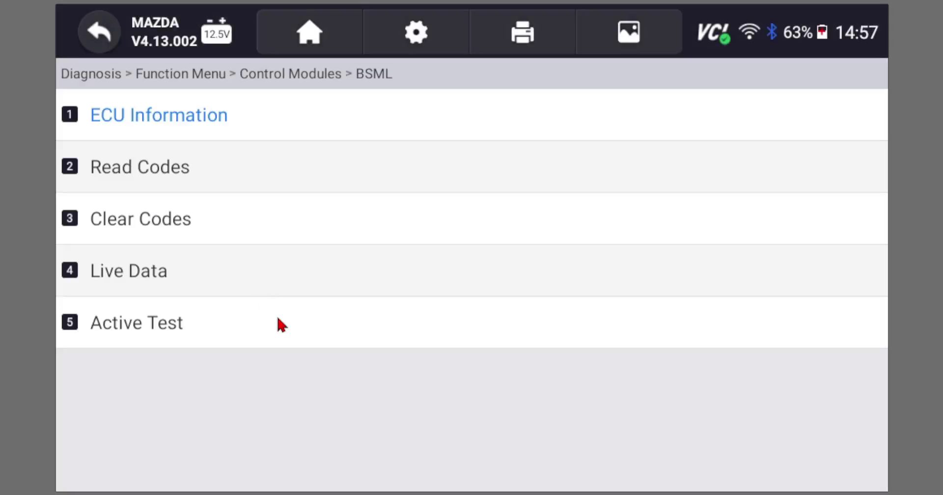
# Read the fault codes of the left blind spot monitoring module with the ignition on, and return to the module's functions.
pyautogui.click(147, 168)
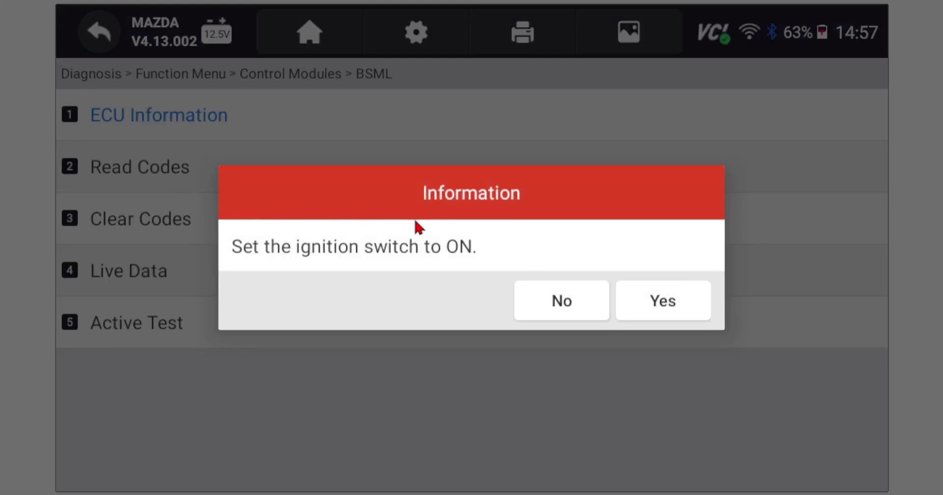
pyautogui.click(664, 303)
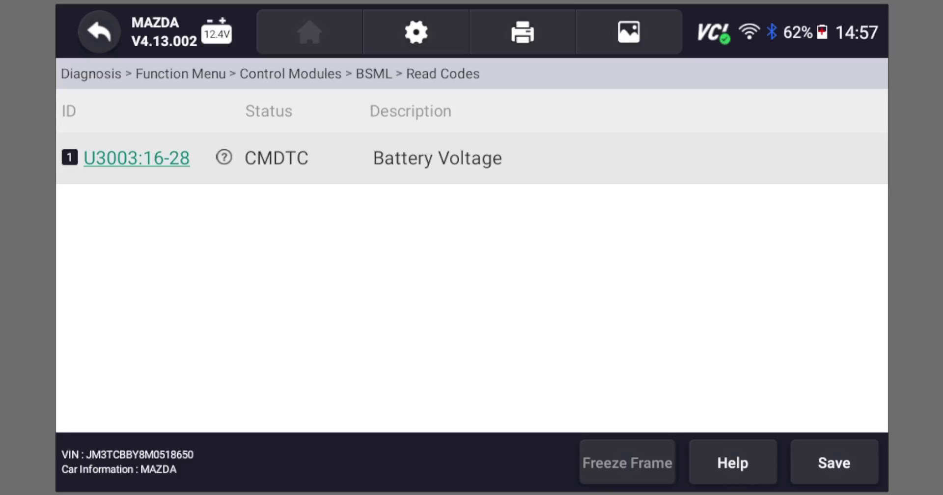
pyautogui.click(99, 32)
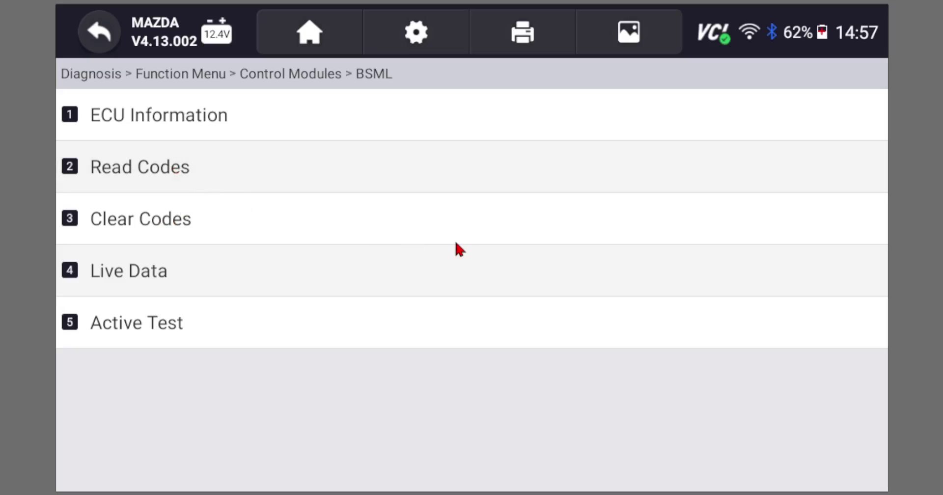
# Clear and re-read the left blind spot module's fault codes, saving the reading as a Vehicle Diagnostic Report.
pyautogui.click(462, 223)
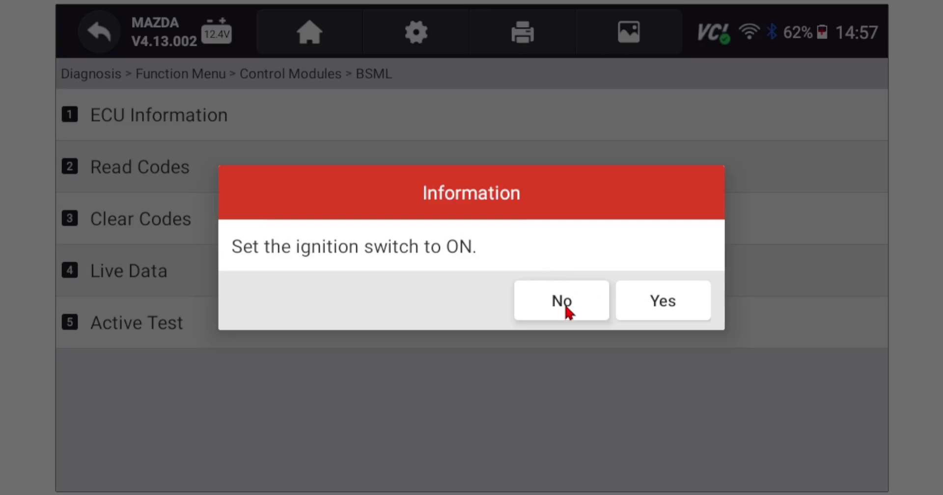
pyautogui.click(666, 304)
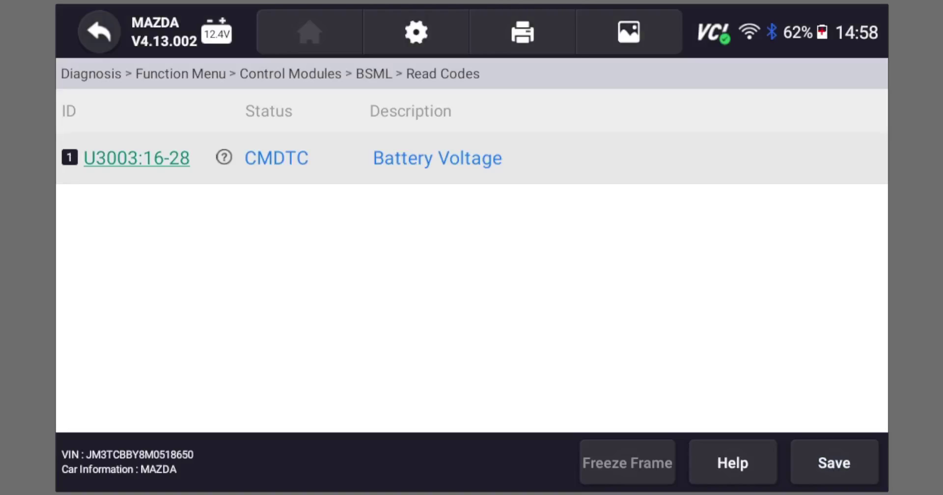
pyautogui.click(843, 468)
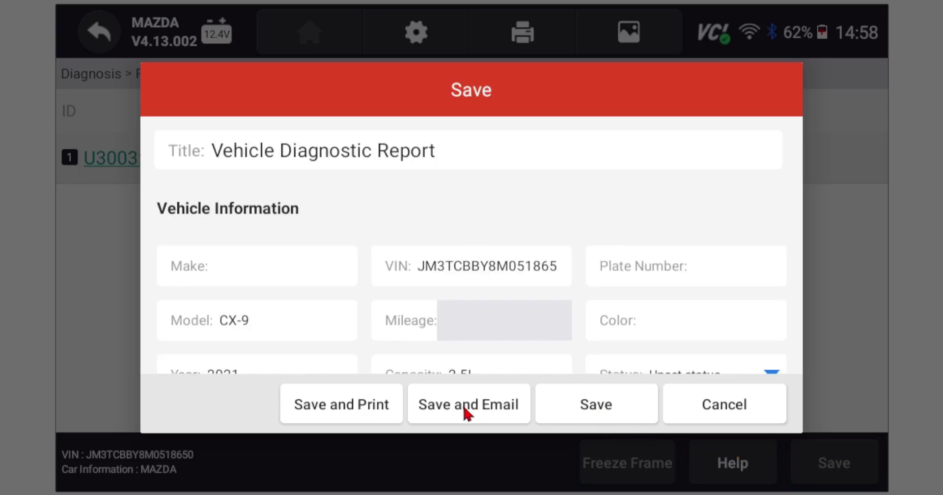
pyautogui.click(599, 410)
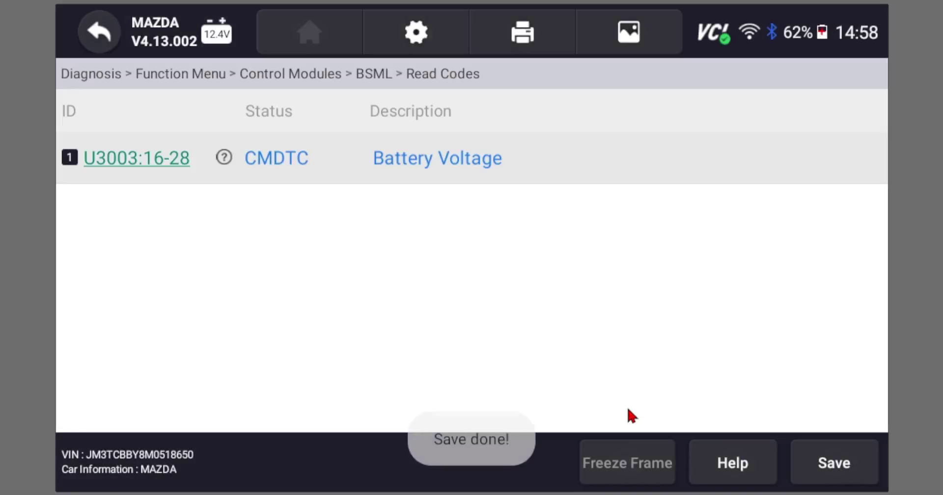
# Leave the code reading and clear the fault codes stored in the left blind spot monitoring module.
pyautogui.click(96, 35)
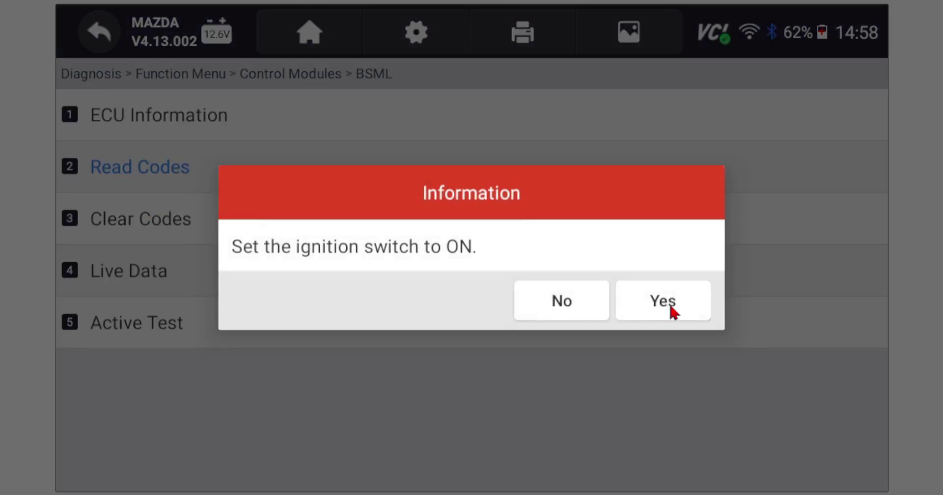
pyautogui.click(669, 301)
pyautogui.click(670, 302)
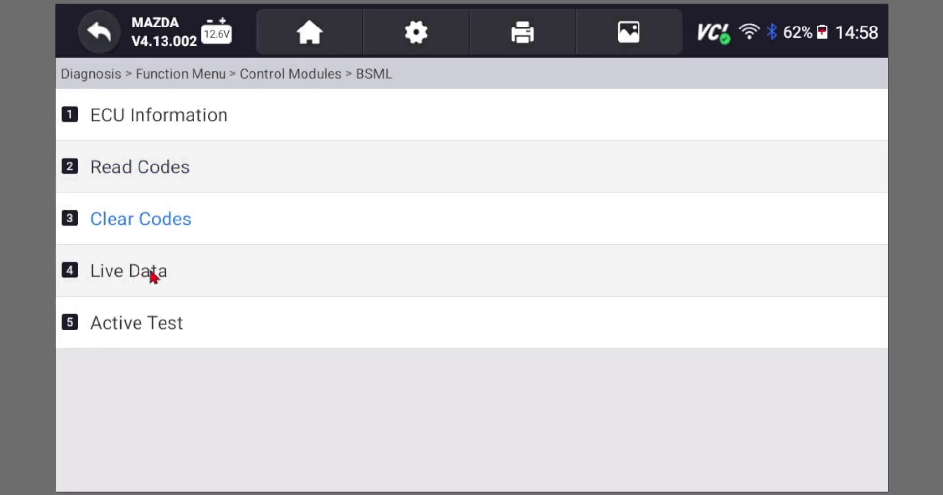
# Display live data for all parameters of the left blind spot monitoring module, review the values, and return to the module's functions.
pyautogui.click(146, 283)
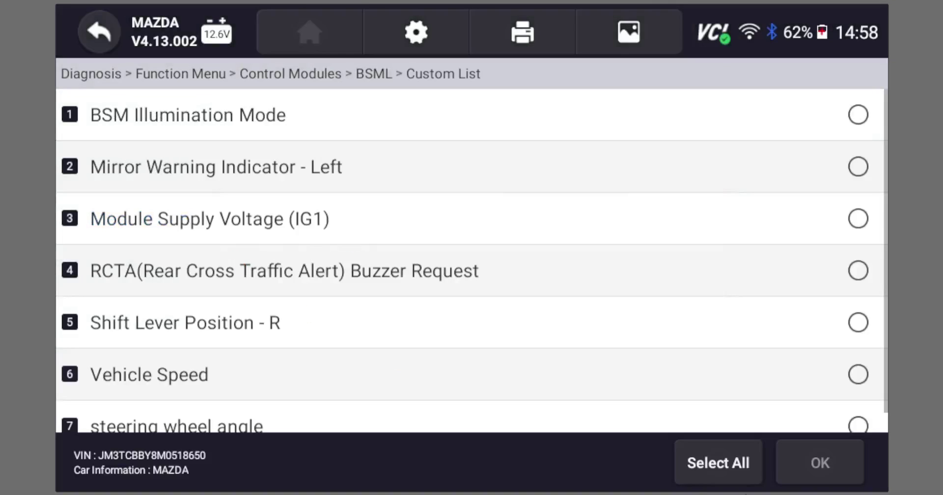
pyautogui.click(719, 463)
pyautogui.click(830, 473)
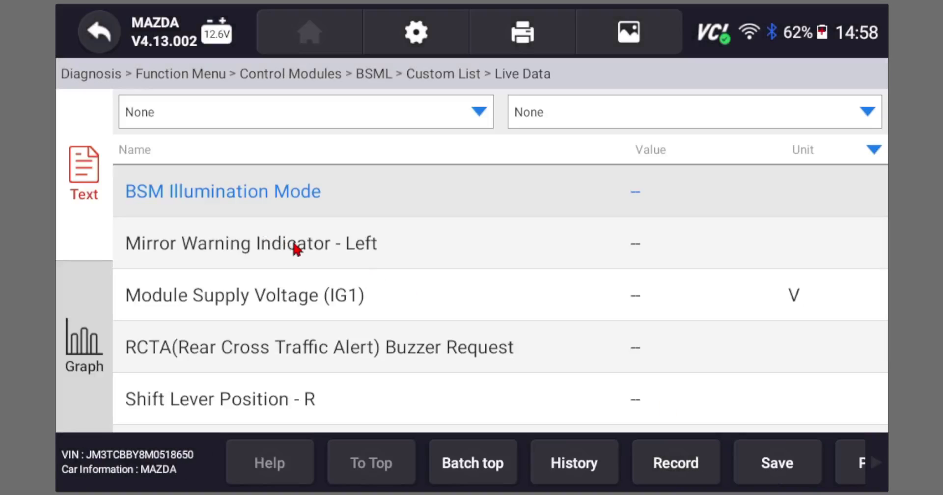
pyautogui.scroll(-2, 519, 250)
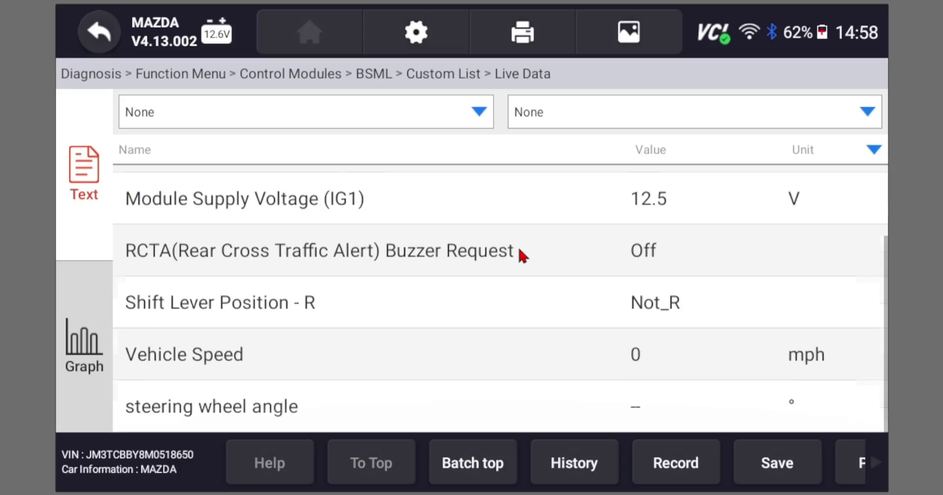
pyautogui.scroll(2, 472, 383)
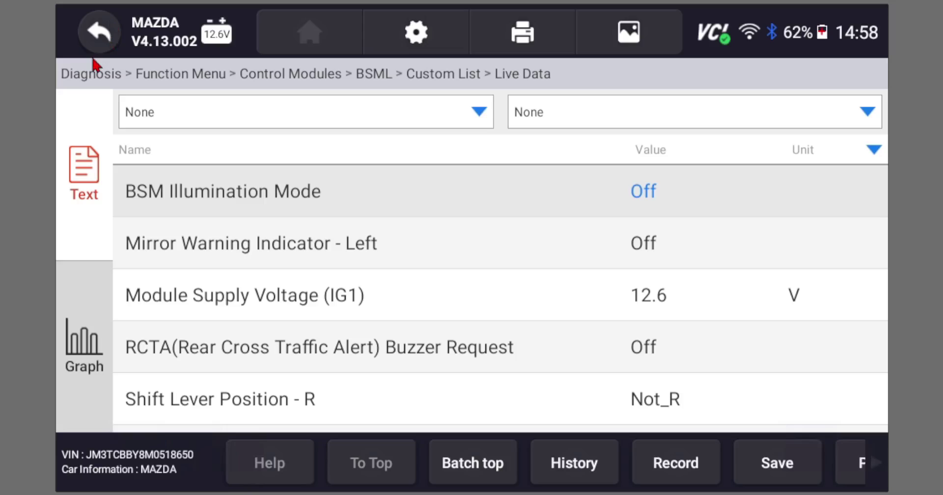
pyautogui.click(97, 42)
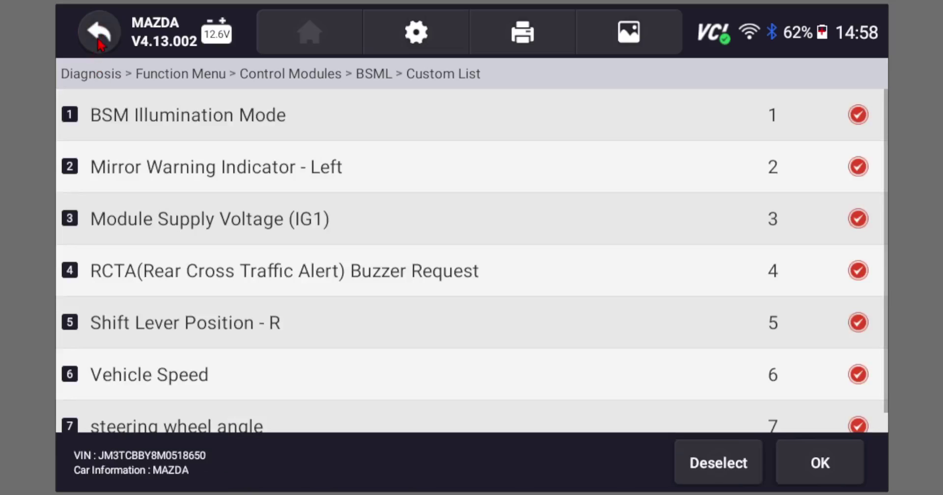
pyautogui.click(101, 43)
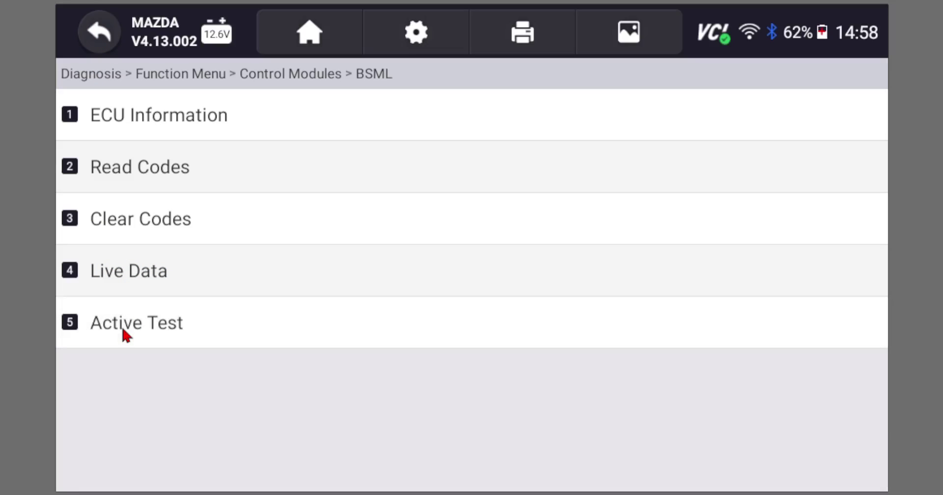
# Run the Mirror Warning Indicator - Left active test, switch the indicator off, and exit the active tests.
pyautogui.click(266, 319)
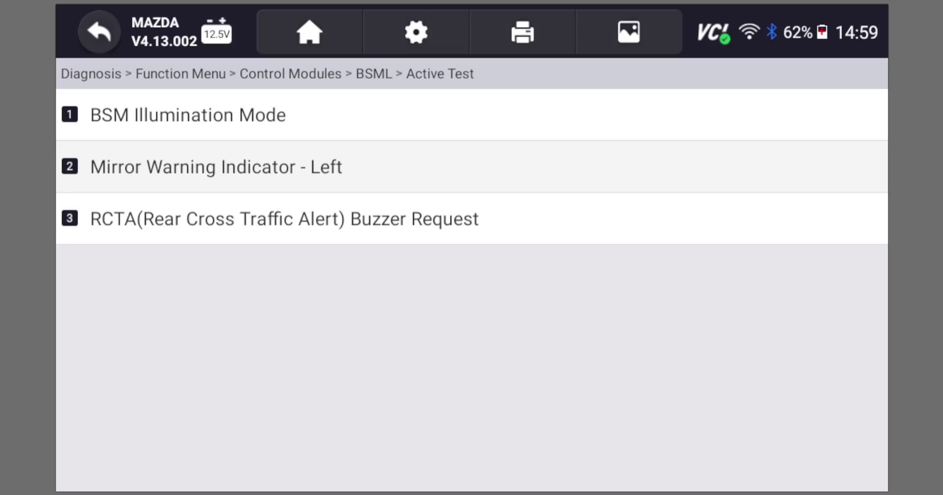
pyautogui.click(332, 225)
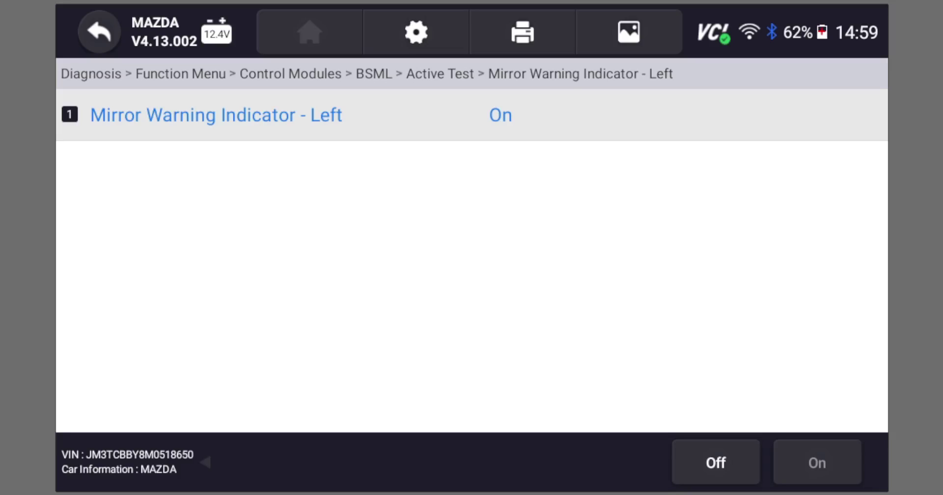
pyautogui.click(702, 462)
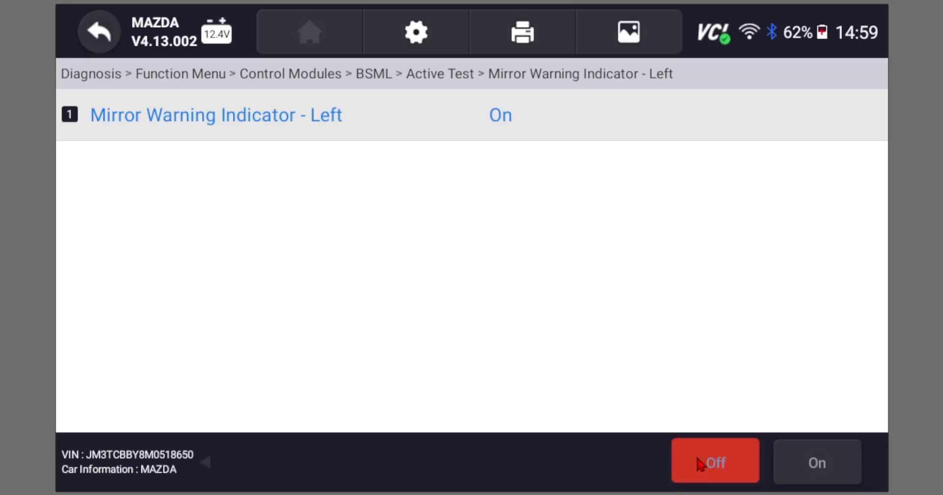
pyautogui.rightClick(237, 254)
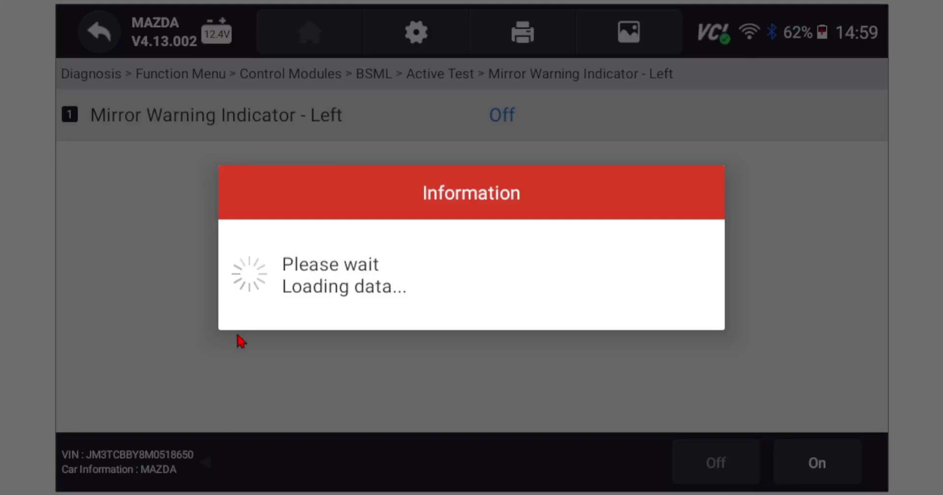
pyautogui.click(101, 48)
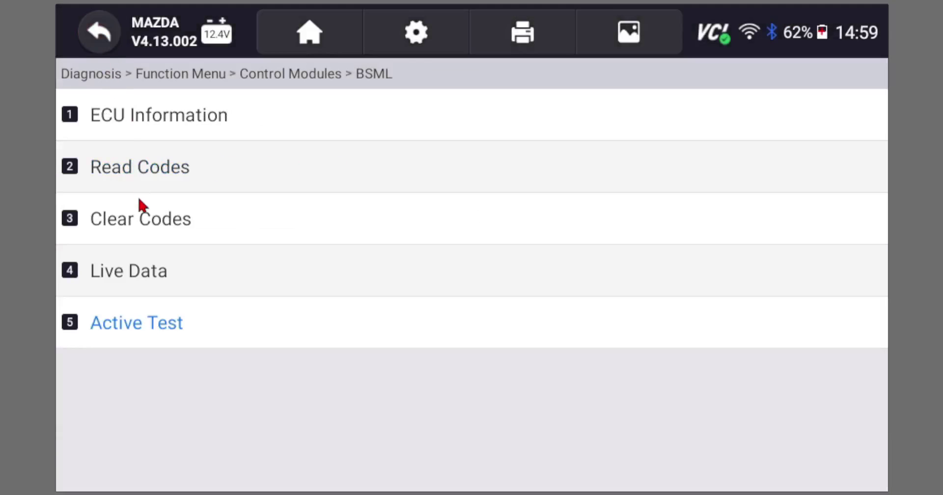
# Leave the control modules and start a Quick Scan of all vehicle systems.
pyautogui.click(96, 45)
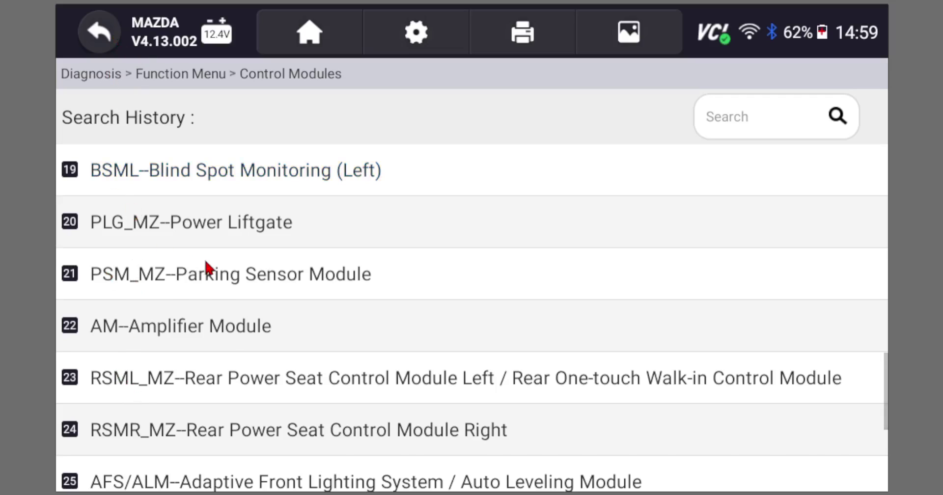
pyautogui.scroll(1, 207, 265)
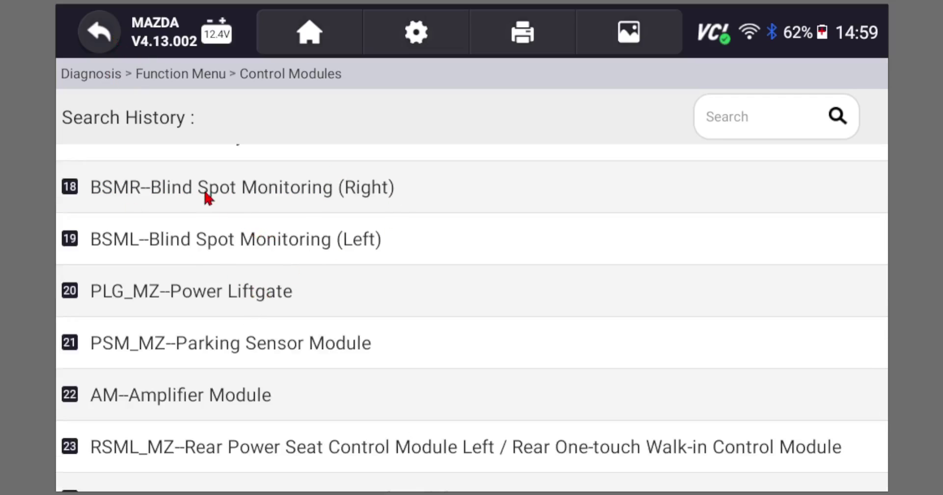
pyautogui.click(109, 45)
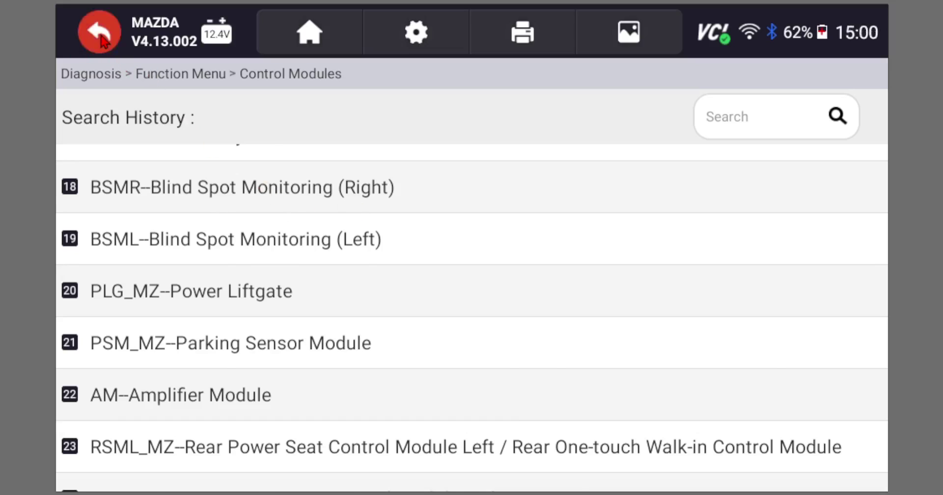
pyautogui.click(124, 123)
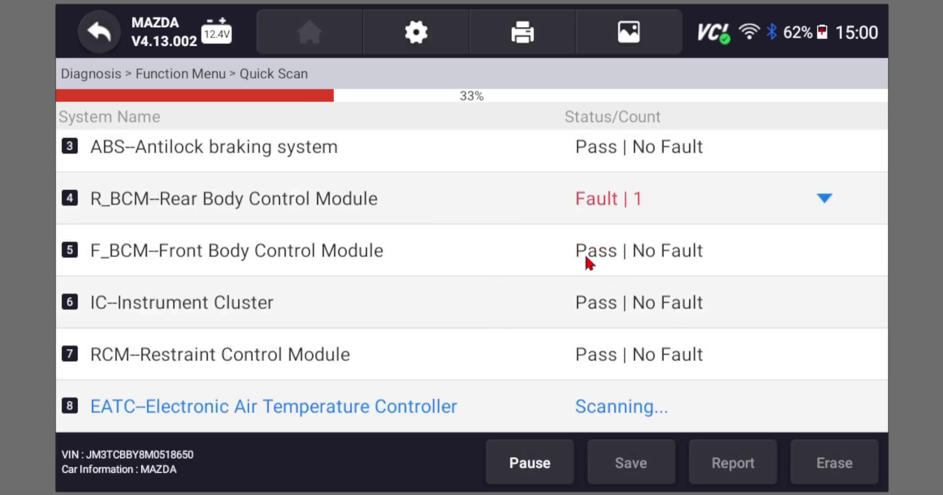
# Expand the fault entry of the Rear Body Control Module in the running scan and examine its code details.
pyautogui.click(825, 200)
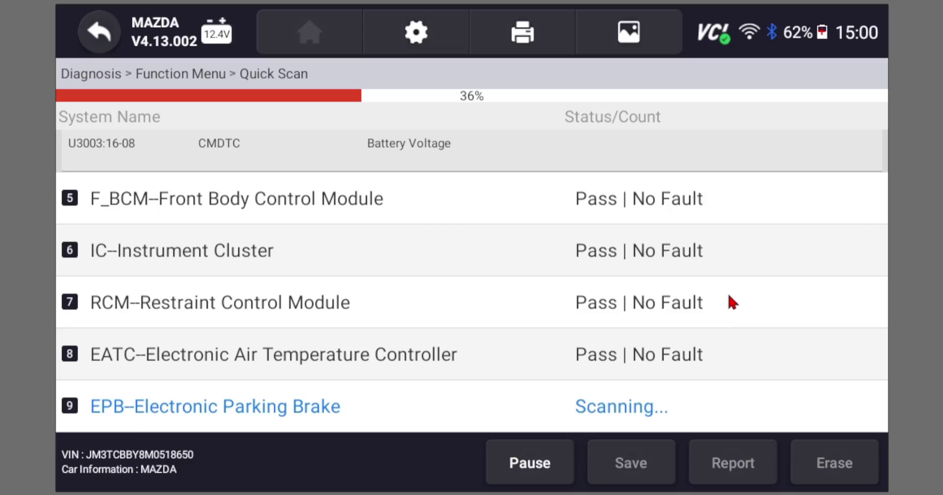
pyautogui.scroll(2, 691, 270)
pyautogui.scroll(3, 526, 254)
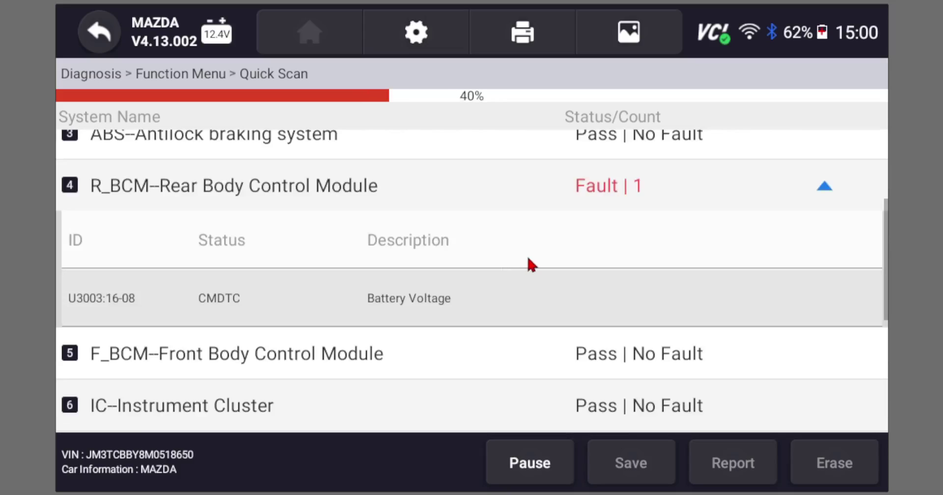
pyautogui.scroll(2, 528, 254)
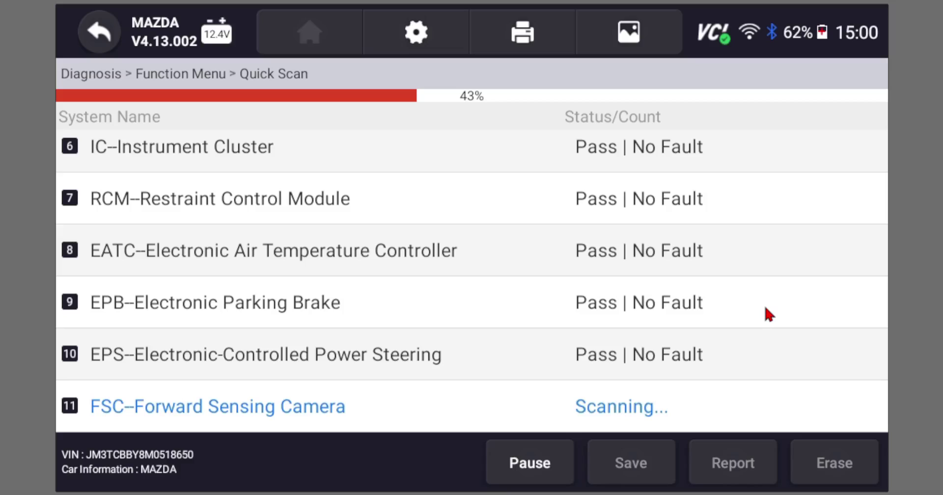